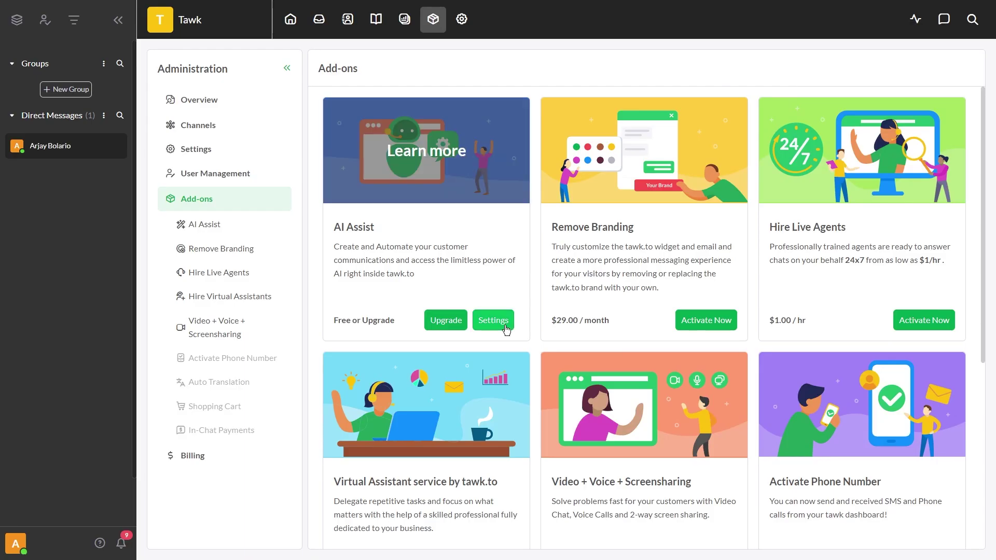
# Enable AI Assist and add the WooCommerce tool from the Integration/API tools.
pyautogui.click(502, 324)
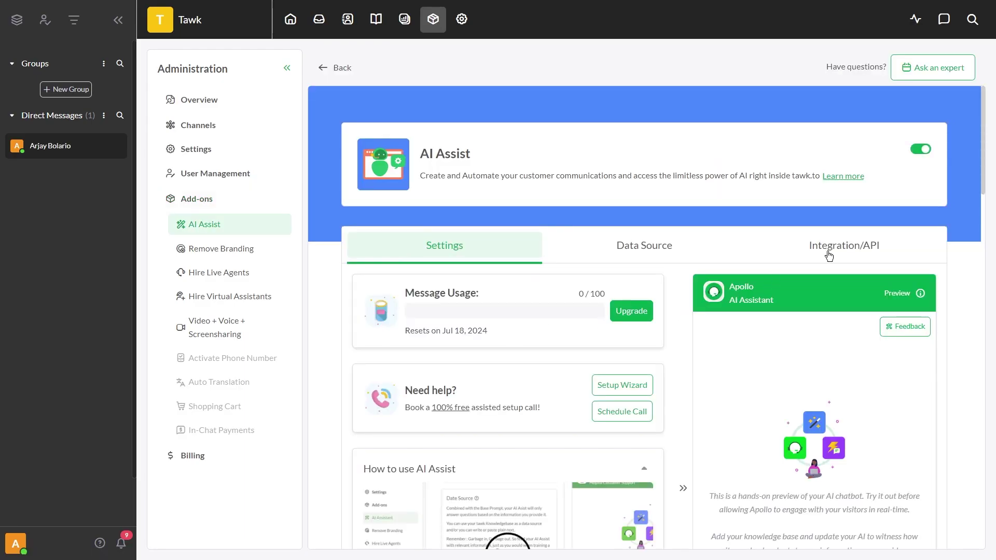
pyautogui.click(829, 253)
pyautogui.scroll(-3, 829, 255)
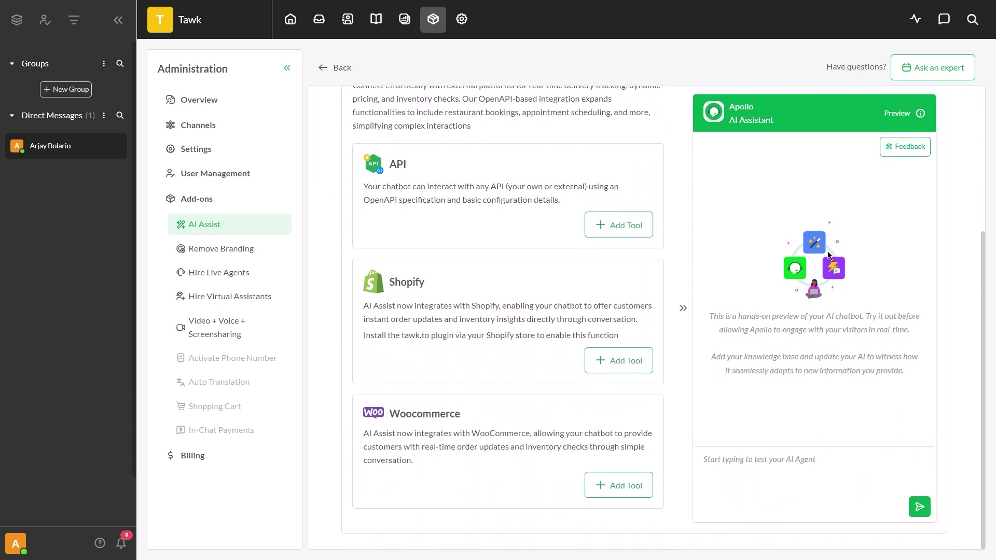
pyautogui.click(623, 481)
pyautogui.scroll(-3, 621, 481)
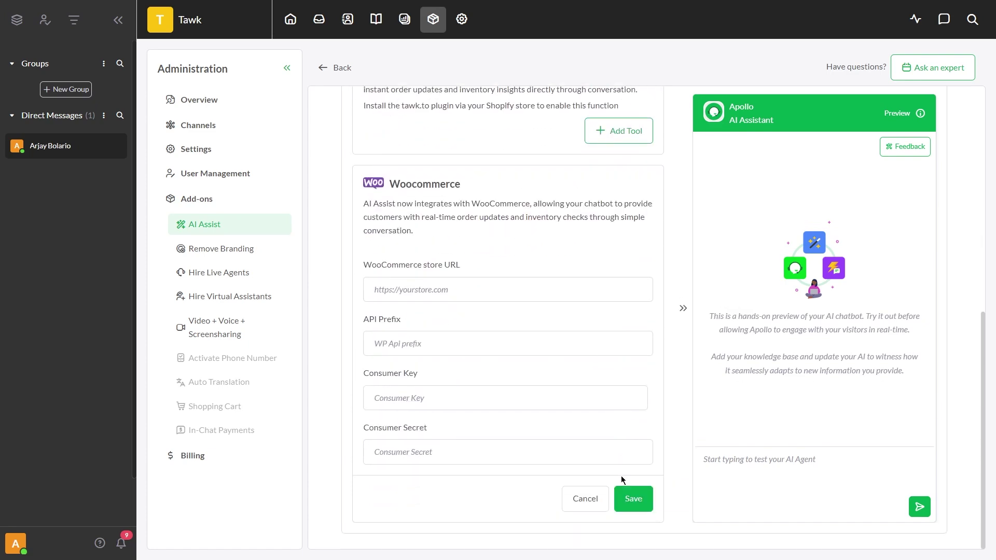
pyautogui.click(633, 286)
pyautogui.write('www.p')
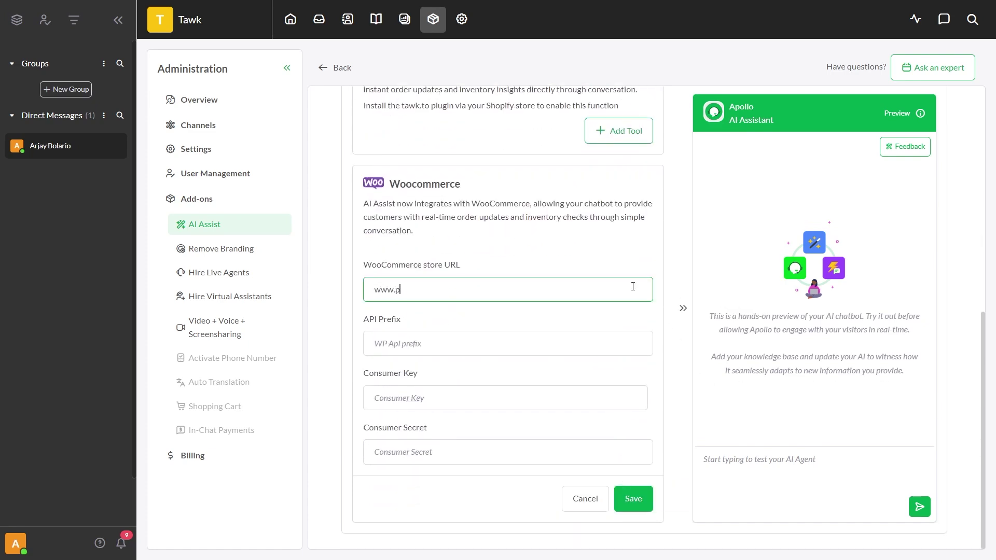
pyautogui.write('etloversparadis')
pyautogui.write('e.com/wp-admin')
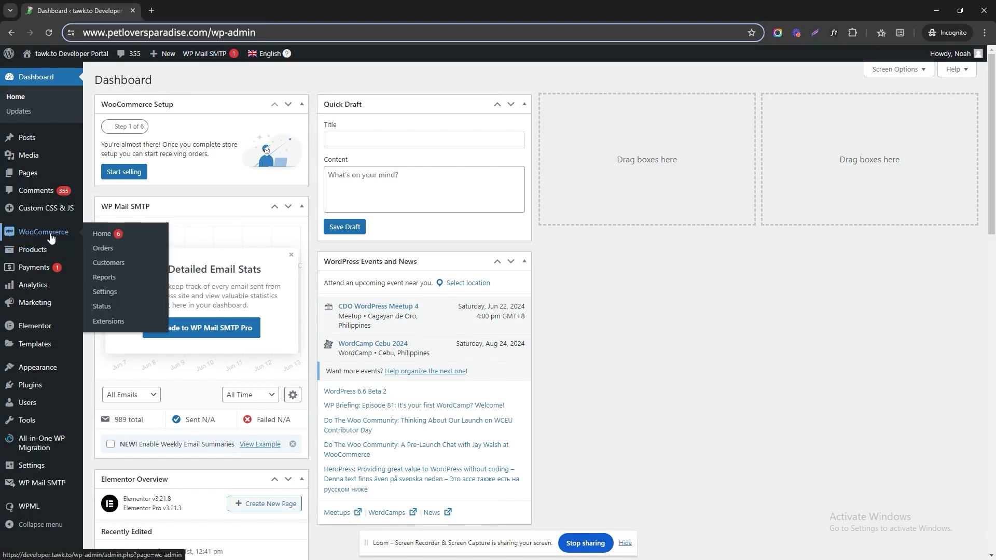
# Go to WooCommerce Settings > Advanced > REST API and begin adding a new key.
pyautogui.moveTo(43, 232)
pyautogui.click(136, 298)
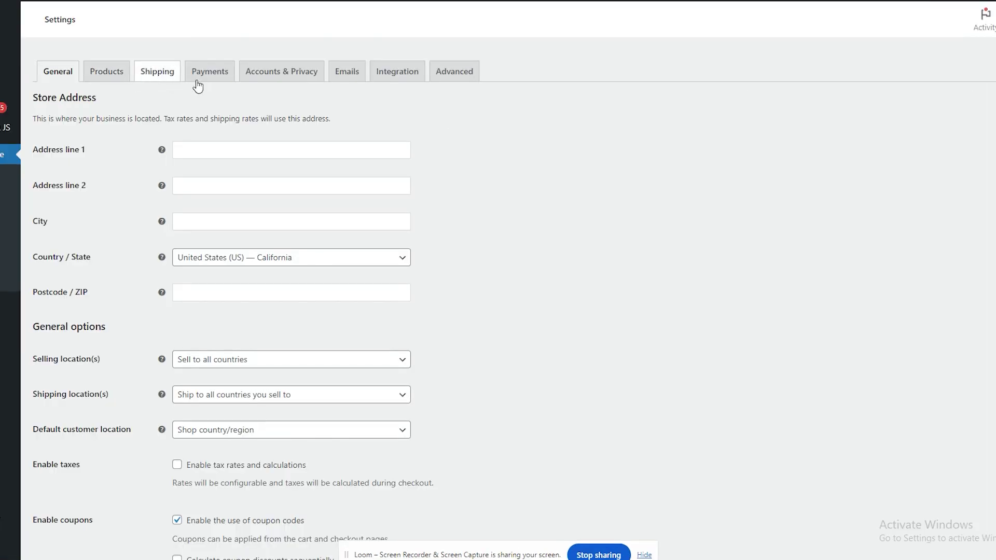
pyautogui.click(463, 79)
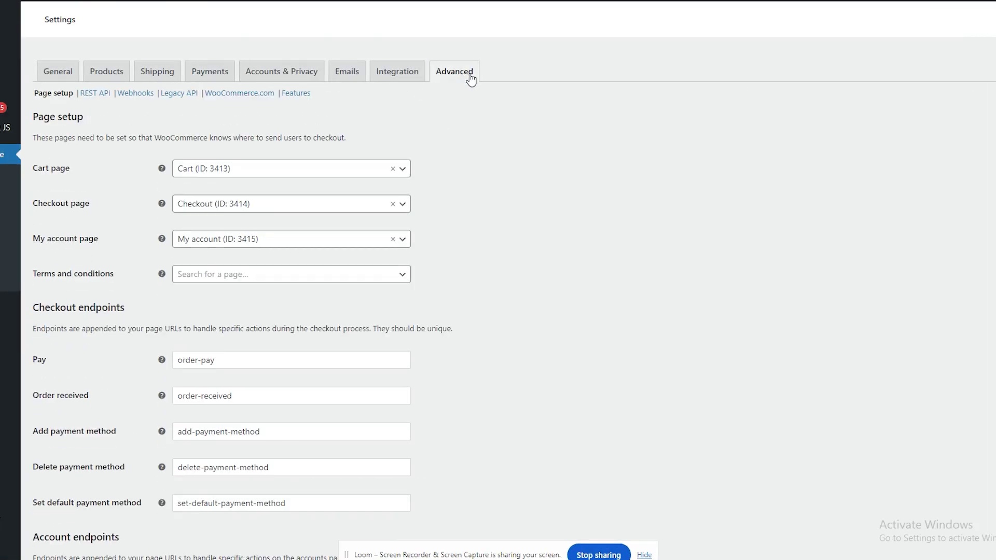
pyautogui.click(93, 95)
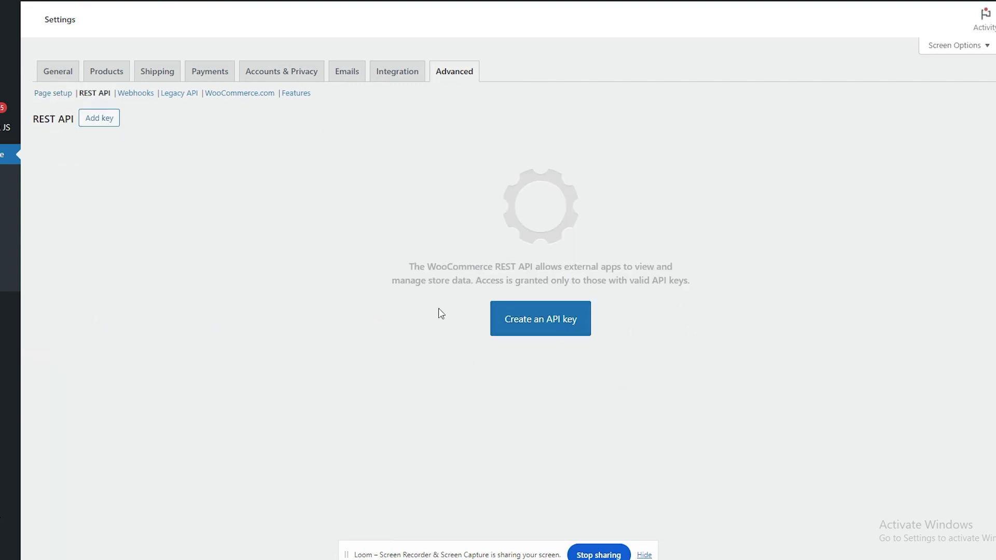
pyautogui.click(553, 325)
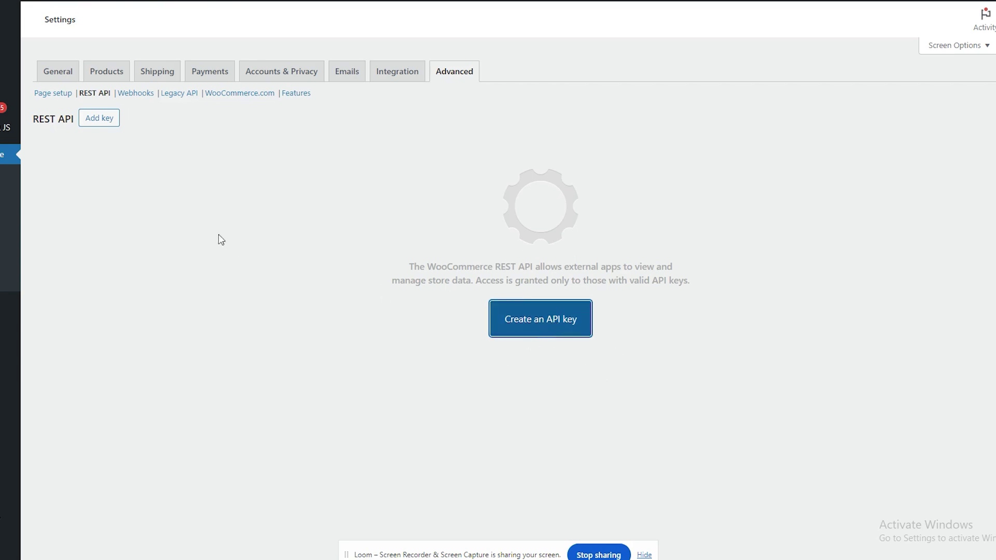
# Generate a Read/Write key described 'API key for Integration' for the selected user.
pyautogui.click(210, 151)
pyautogui.write('API key for Integration')
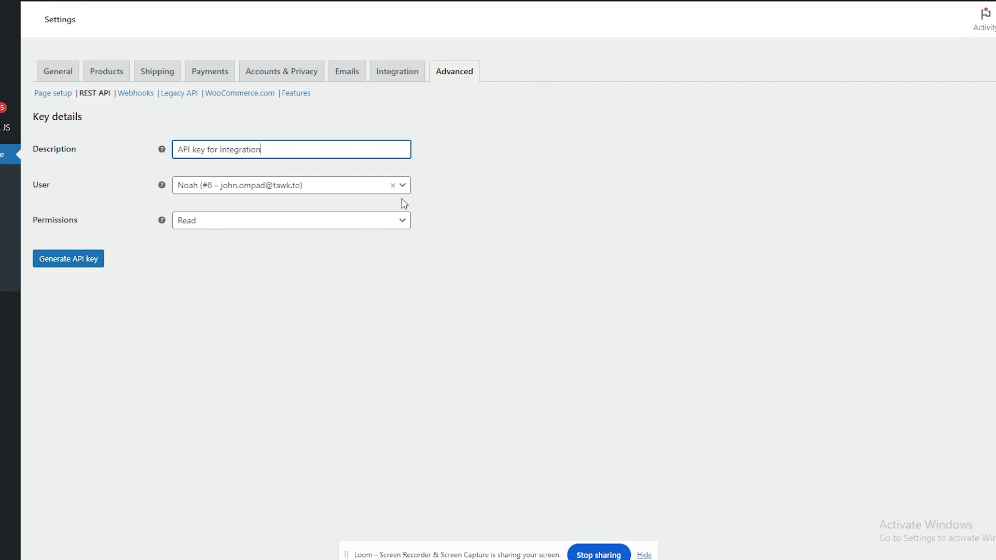
pyautogui.click(401, 192)
pyautogui.write('mas')
pyautogui.press('BackSpace')
pyautogui.press('BackSpace')
pyautogui.press('BackSpace')
pyautogui.write('john')
pyautogui.click(232, 230)
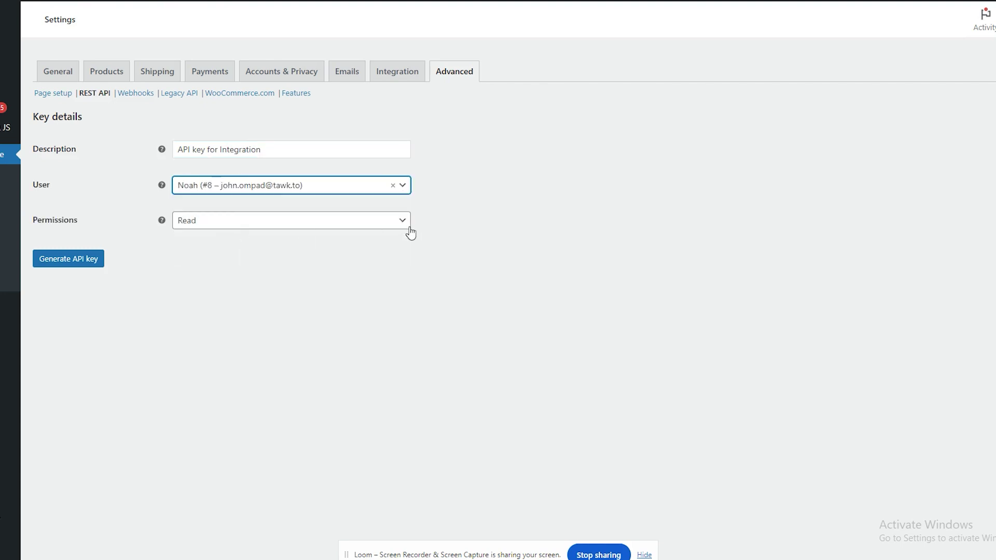
pyautogui.click(297, 224)
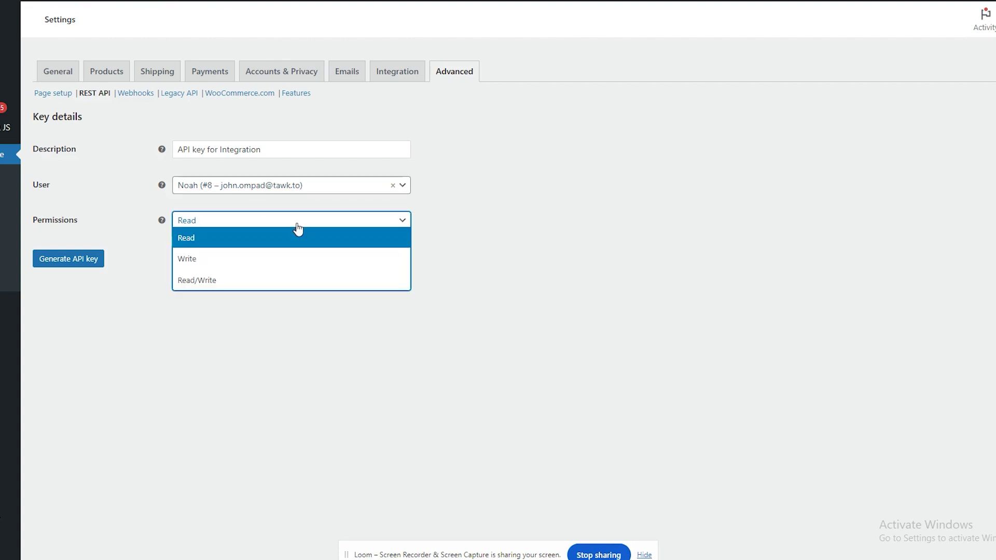
pyautogui.click(298, 259)
pyautogui.click(278, 223)
pyautogui.click(251, 287)
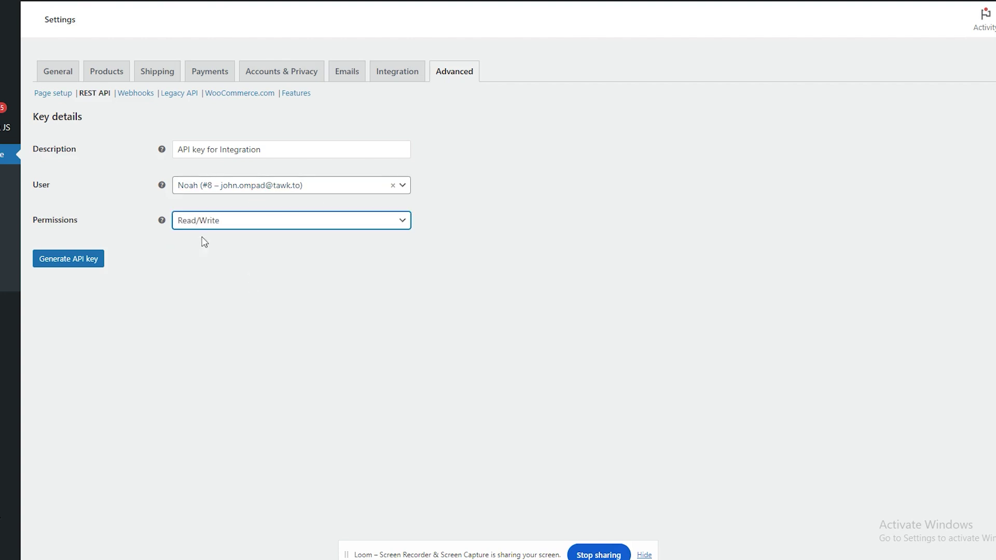
pyautogui.click(69, 258)
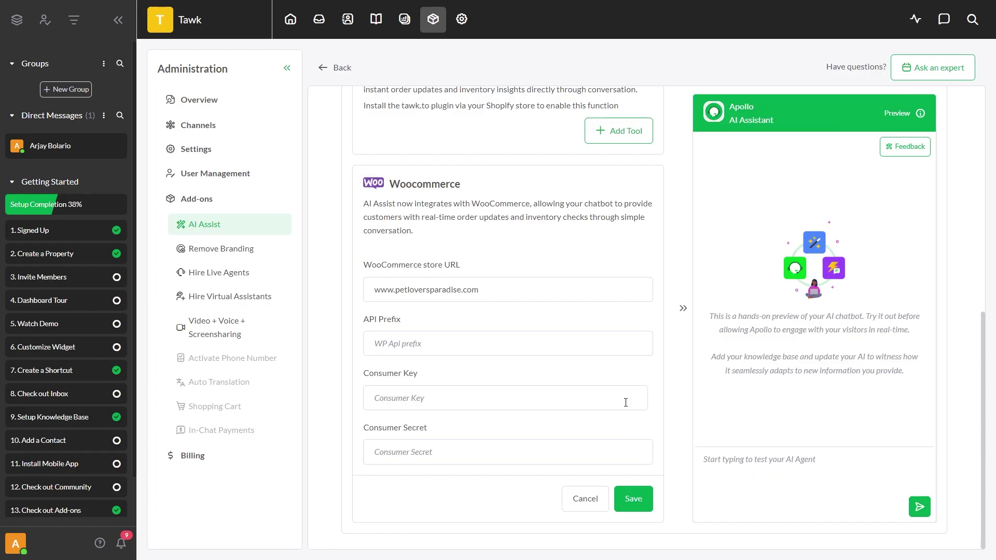
# Paste the generated consumer key and consumer secret into the WooCommerce form, then save.
pyautogui.click(626, 398)
pyautogui.rightClick(626, 401)
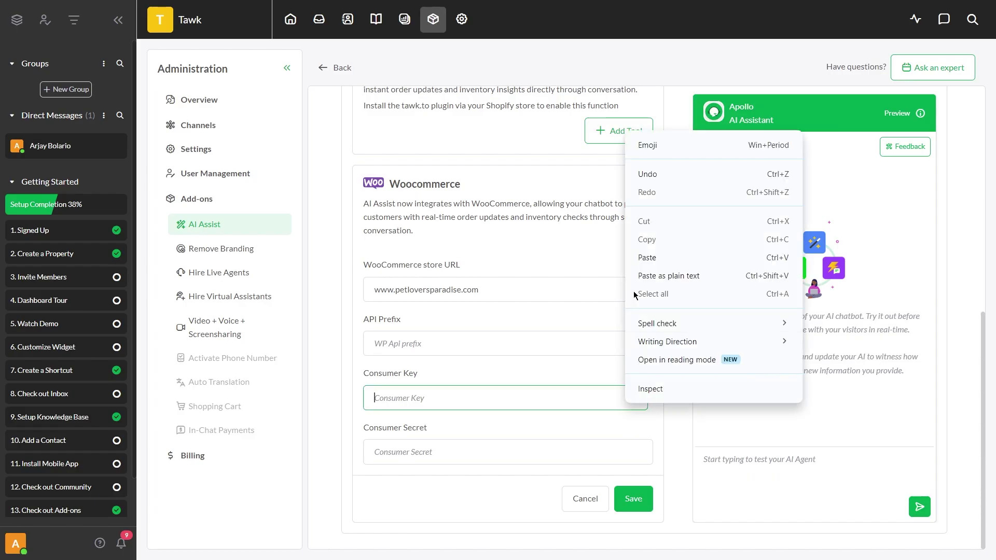
pyautogui.click(647, 257)
pyautogui.click(610, 451)
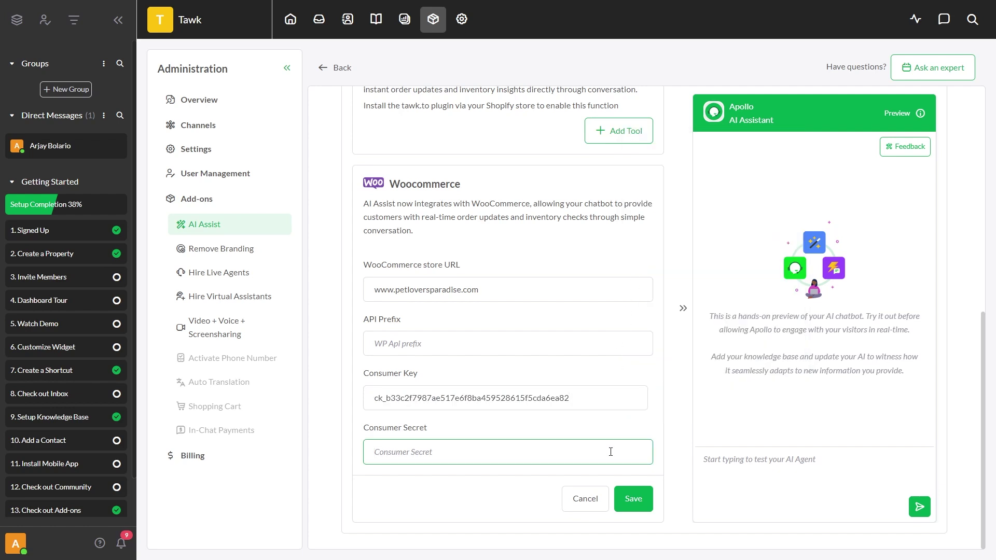
pyautogui.hotkey('ctrl', 'v')
pyautogui.click(630, 498)
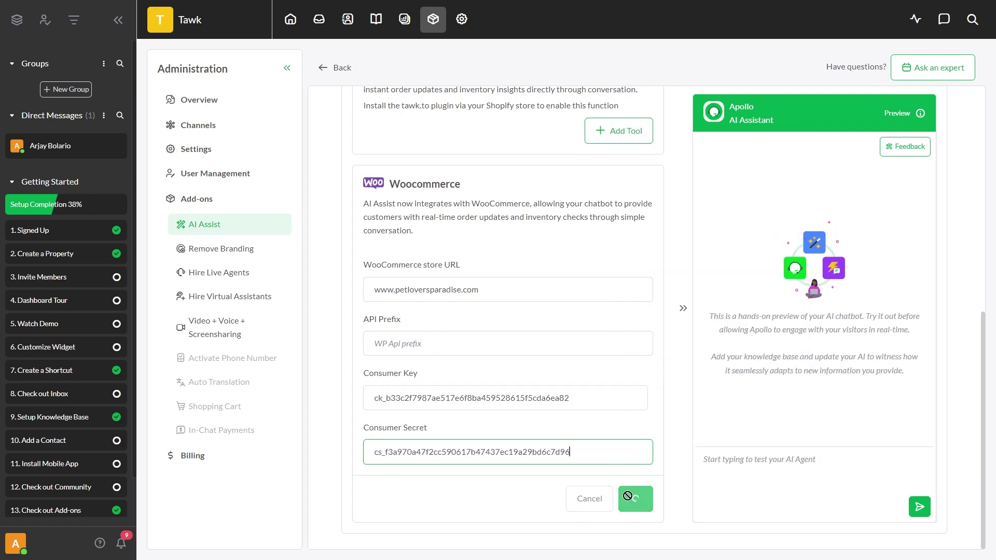